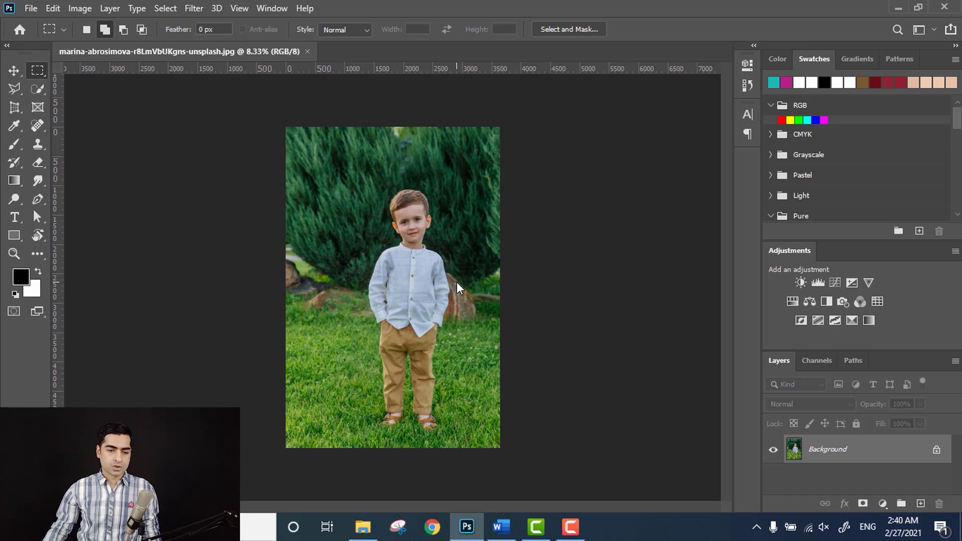
# Unlock the Background layer of the boy's photo and activate the Quick Selection tool
pyautogui.scroll(2, 381, 266)
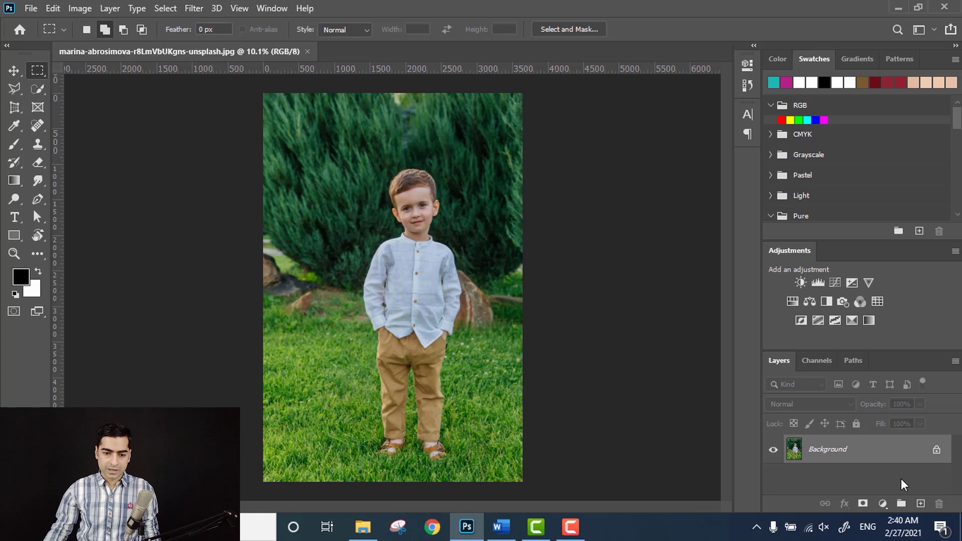
pyautogui.click(936, 450)
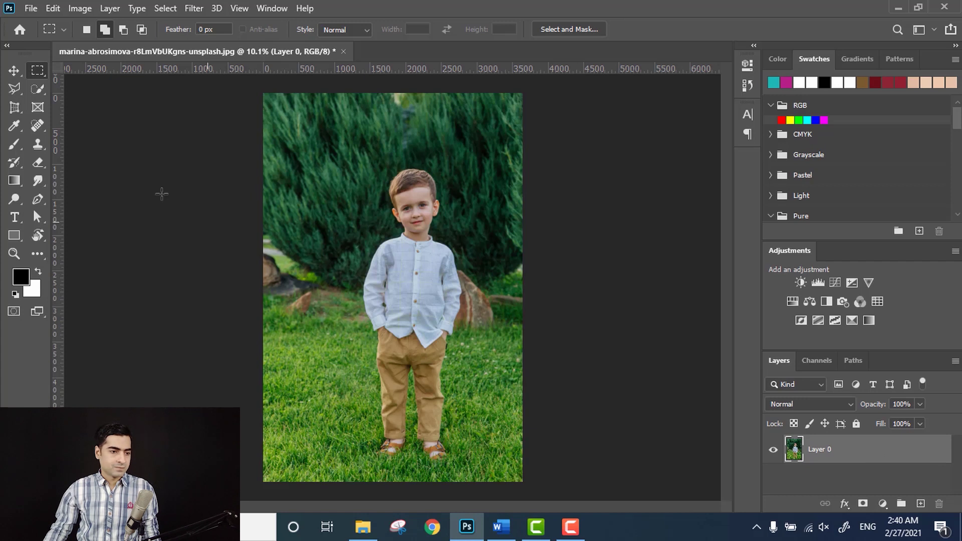
pyautogui.click(40, 89)
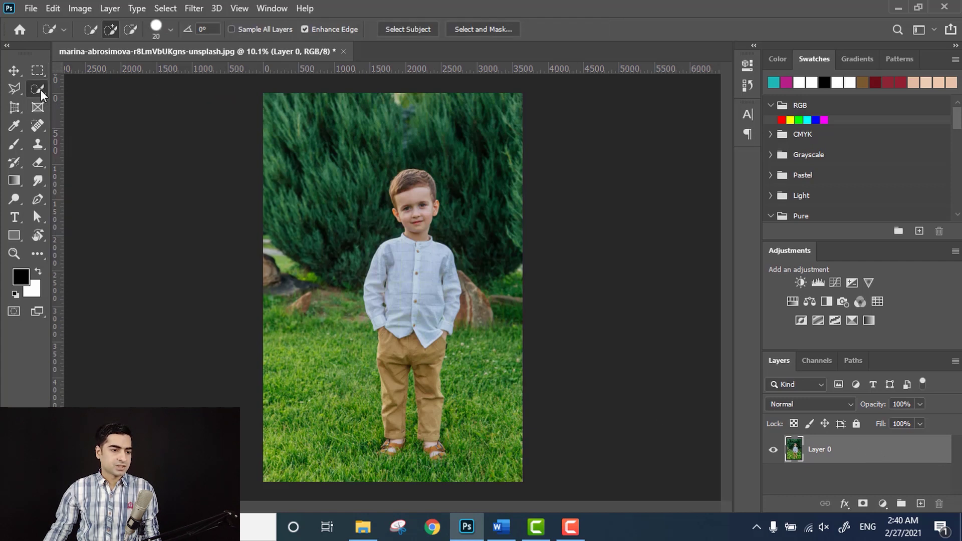
pyautogui.rightClick(41, 89)
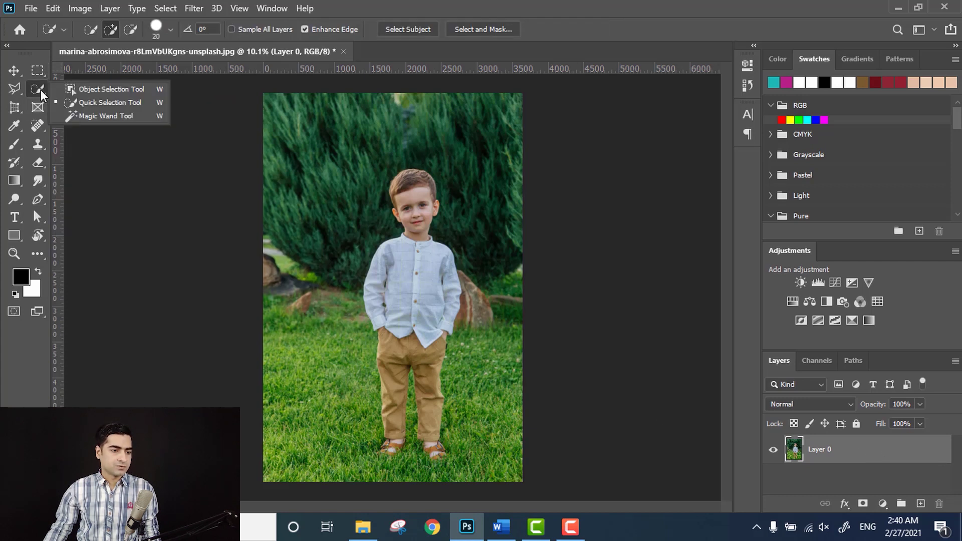
pyautogui.click(84, 102)
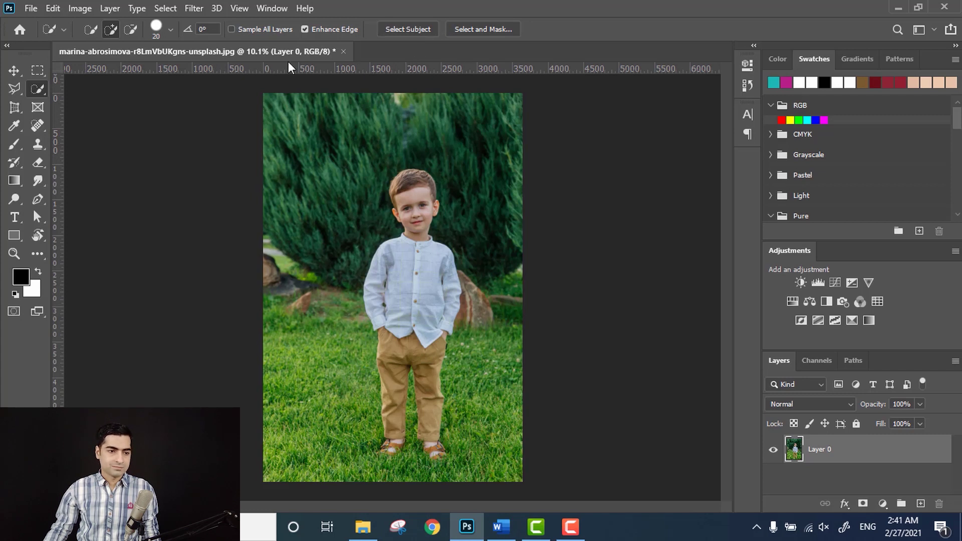
# Select the boy automatically with Select Subject and copy the selection to a new layer
pyautogui.click(168, 8)
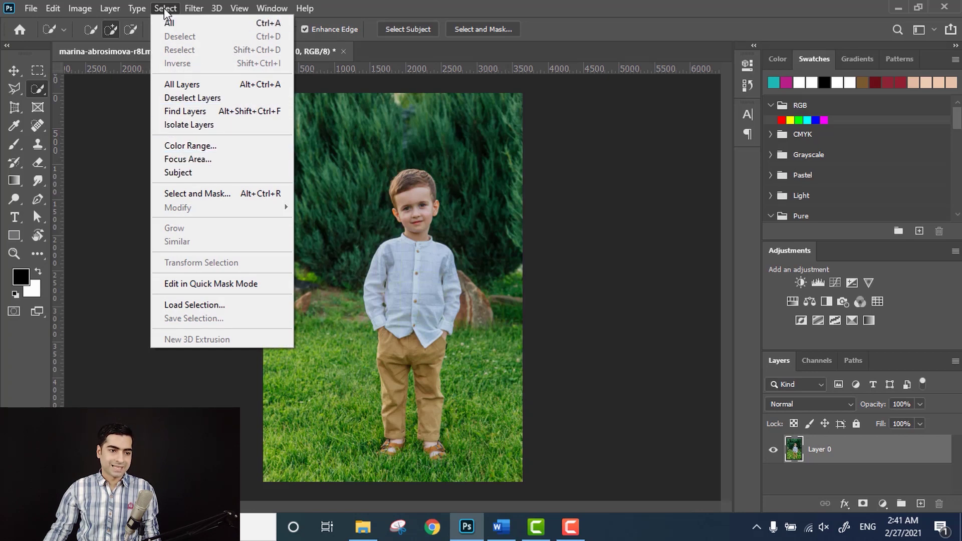
pyautogui.click(209, 172)
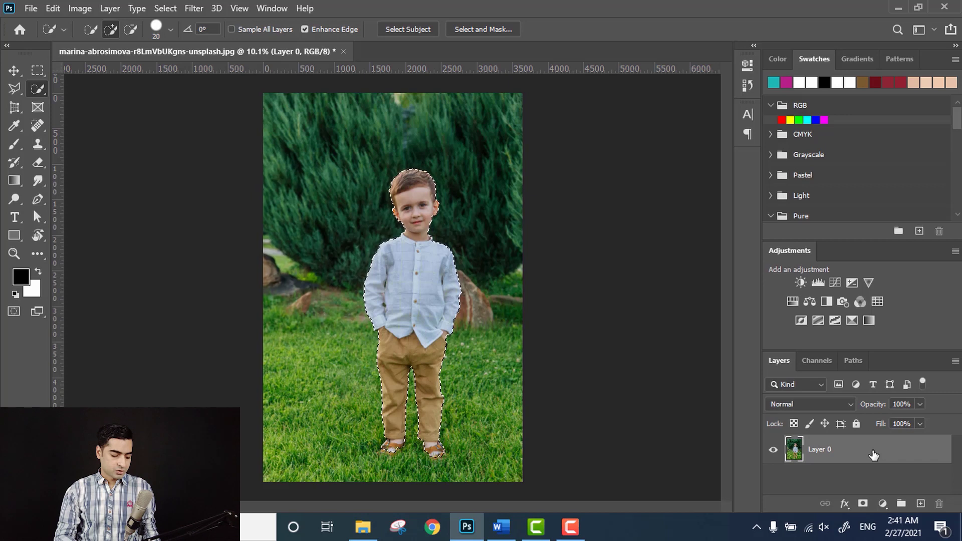
pyautogui.hotkey('ctrl', 'j')
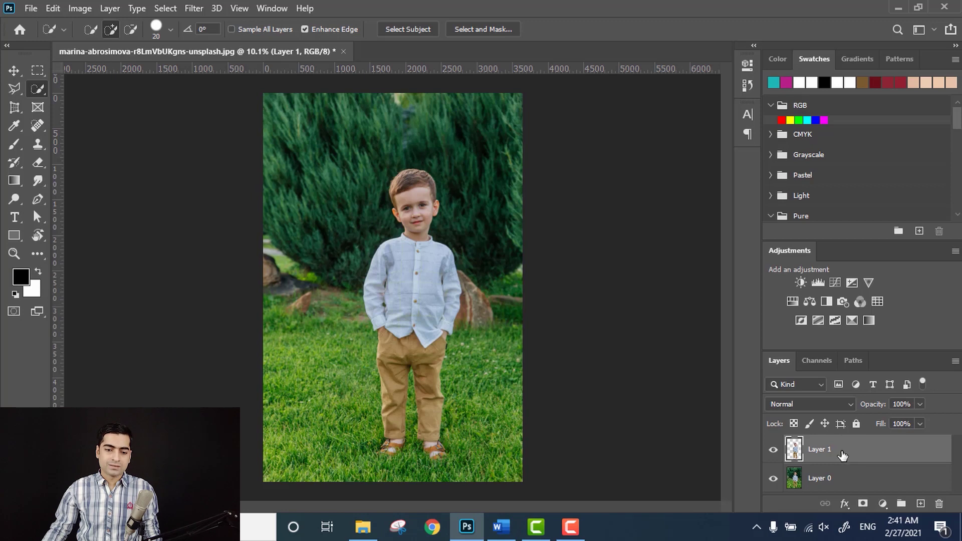
# Convert the original photo layer, Layer 0, for Smart Filters and accept its conversion to a smart object
pyautogui.click(854, 484)
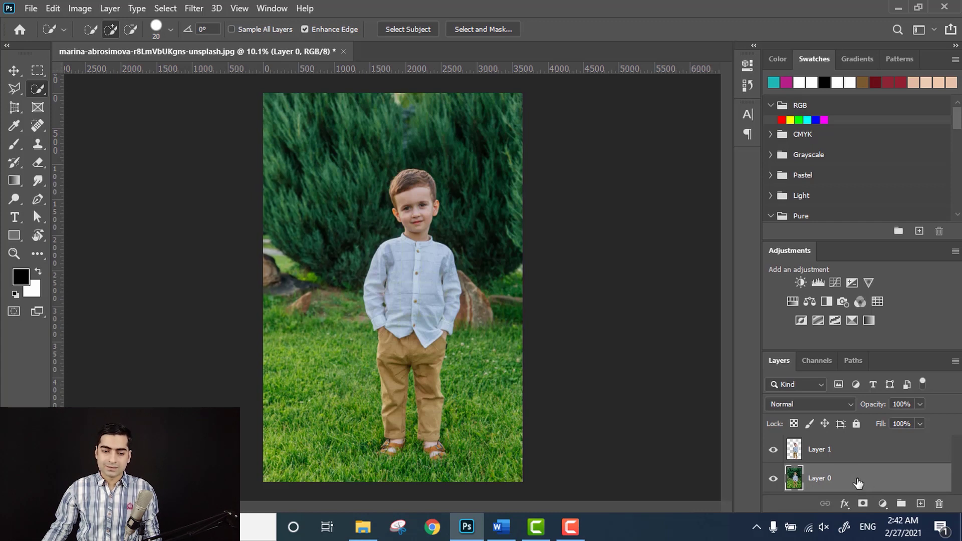
pyautogui.click(194, 9)
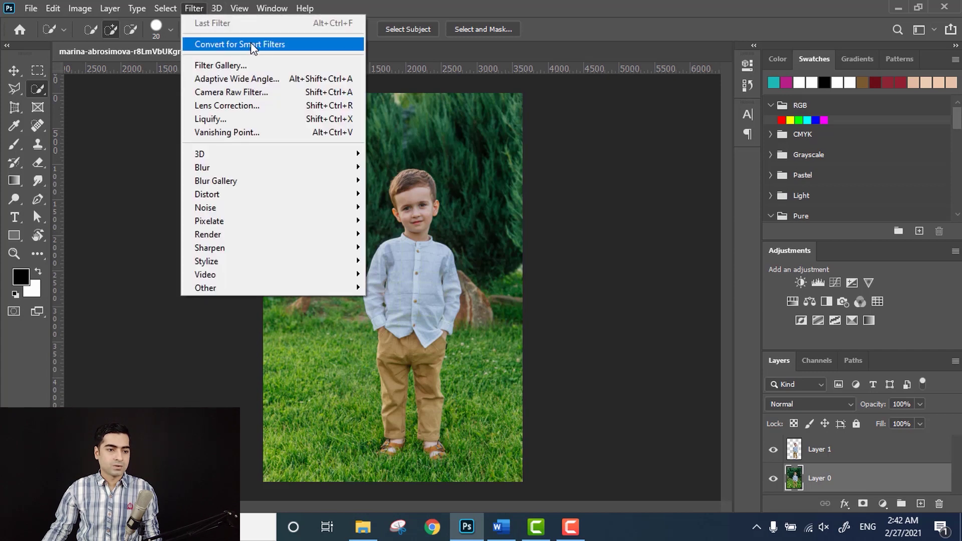
pyautogui.click(296, 46)
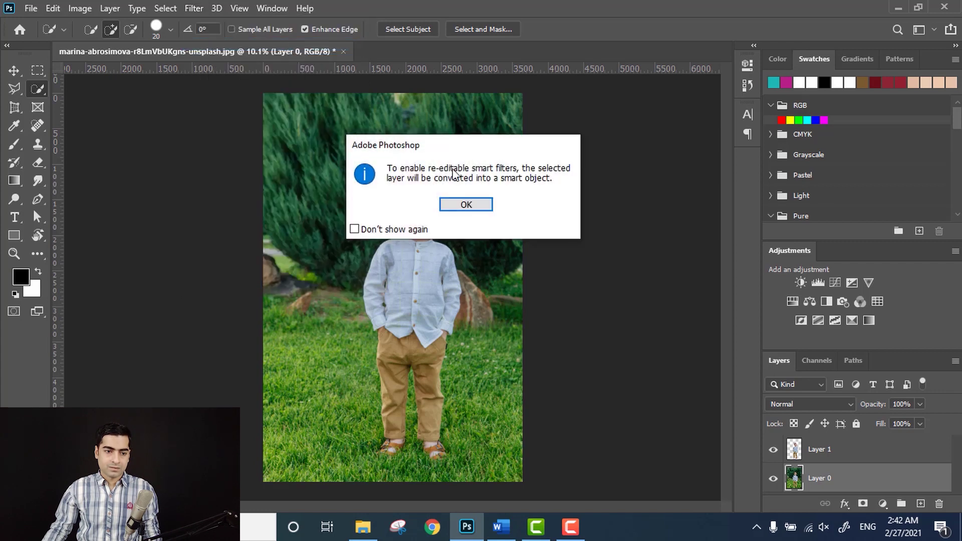
pyautogui.click(471, 205)
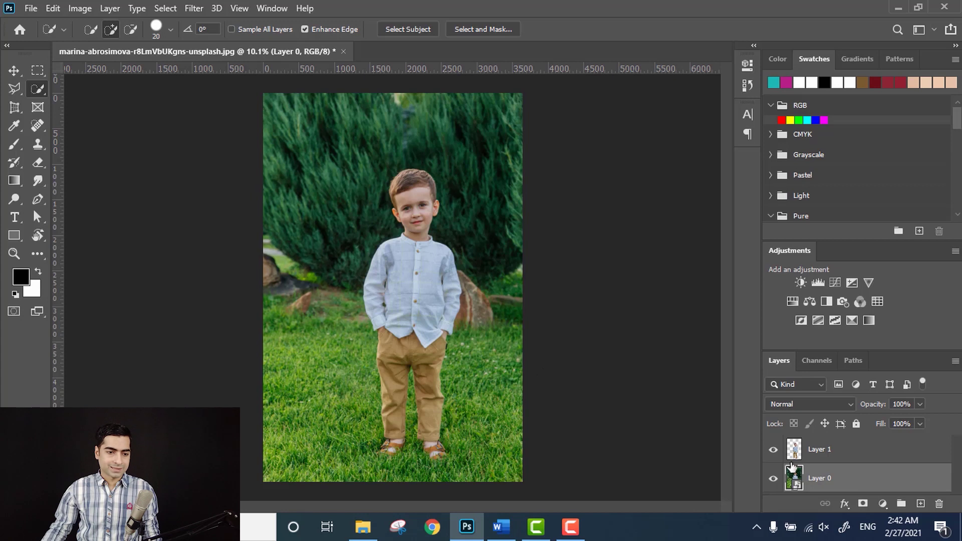
# Start a Gaussian Blur on Layer 0 and move its dialog clear of the photo
pyautogui.click(190, 9)
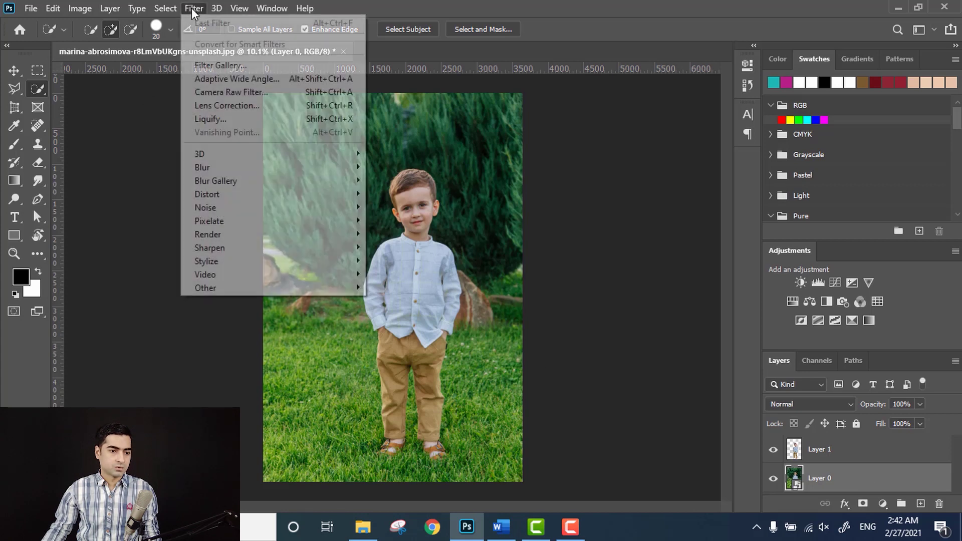
pyautogui.moveTo(313, 173)
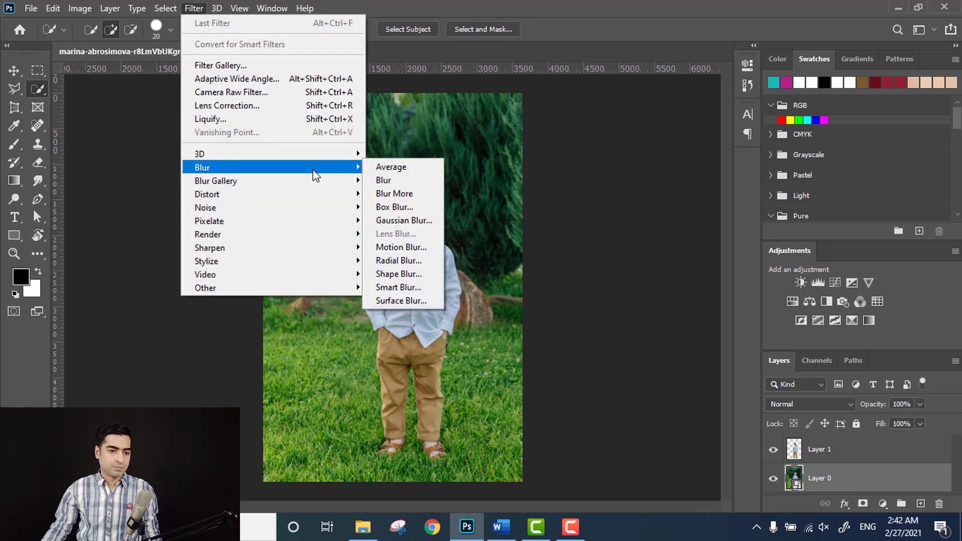
pyautogui.click(413, 221)
pyautogui.press('h')
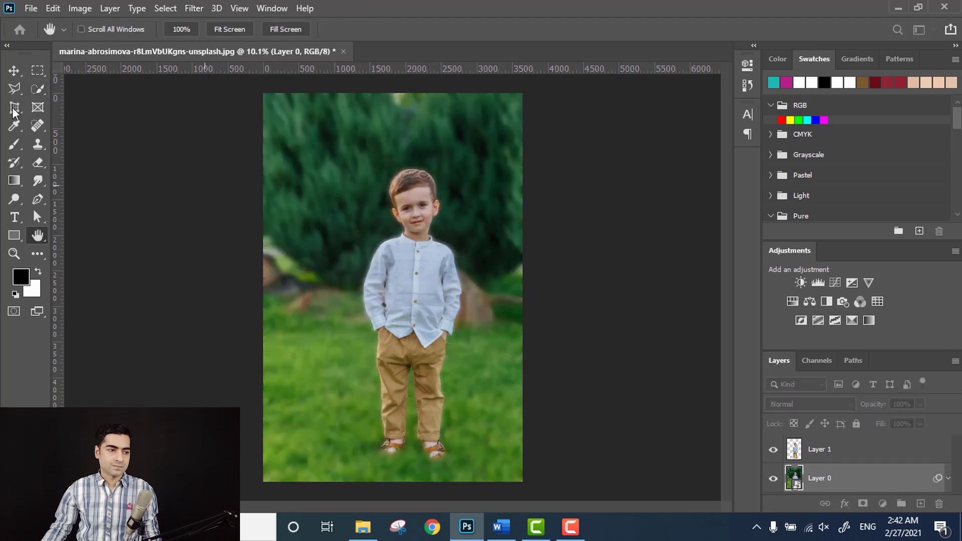
pyautogui.moveTo(427, 253); pyautogui.dragTo(660, 106)
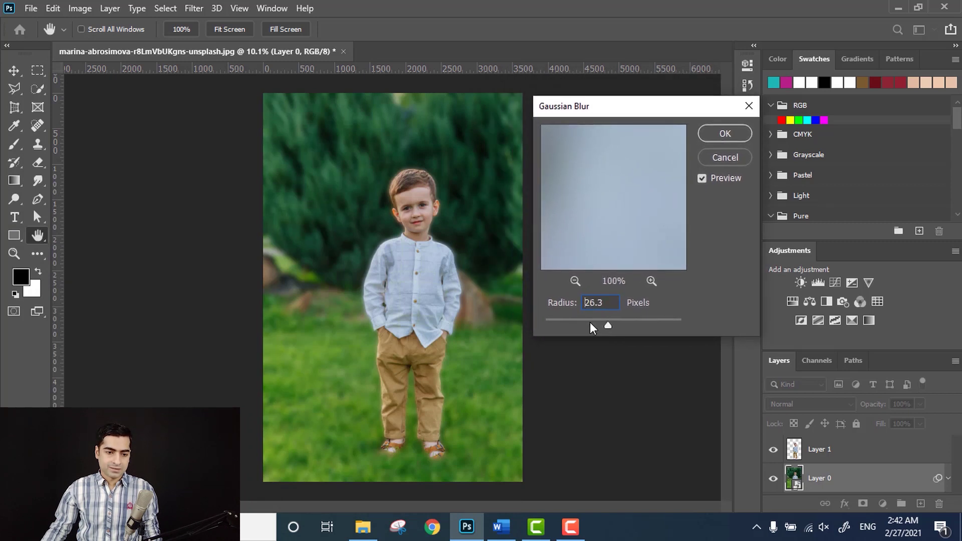
# Try Gaussian Blur radii of 0.1, 11.1 and 1000 pixels to compare their effect on the background
pyautogui.click(560, 324)
pyautogui.moveTo(564, 325); pyautogui.dragTo(538, 324)
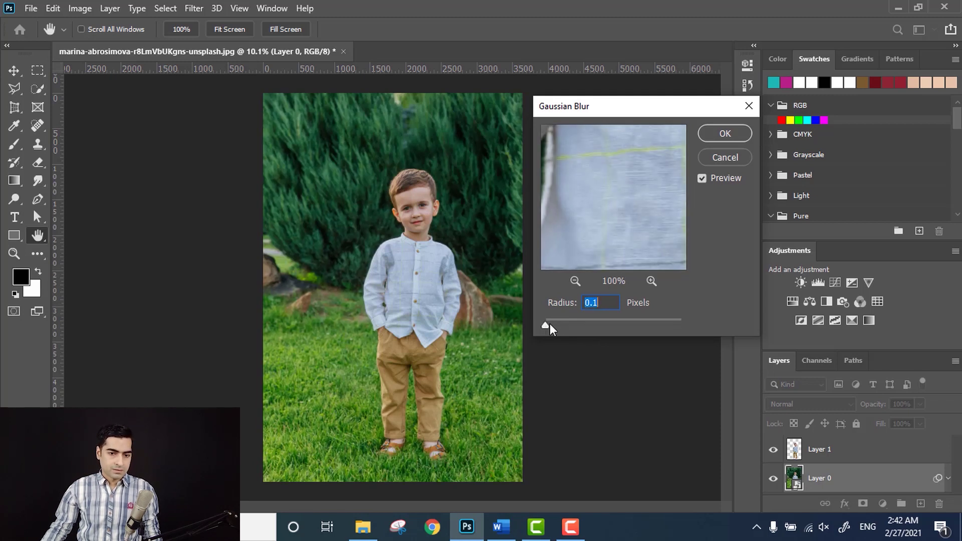
pyautogui.click(702, 179)
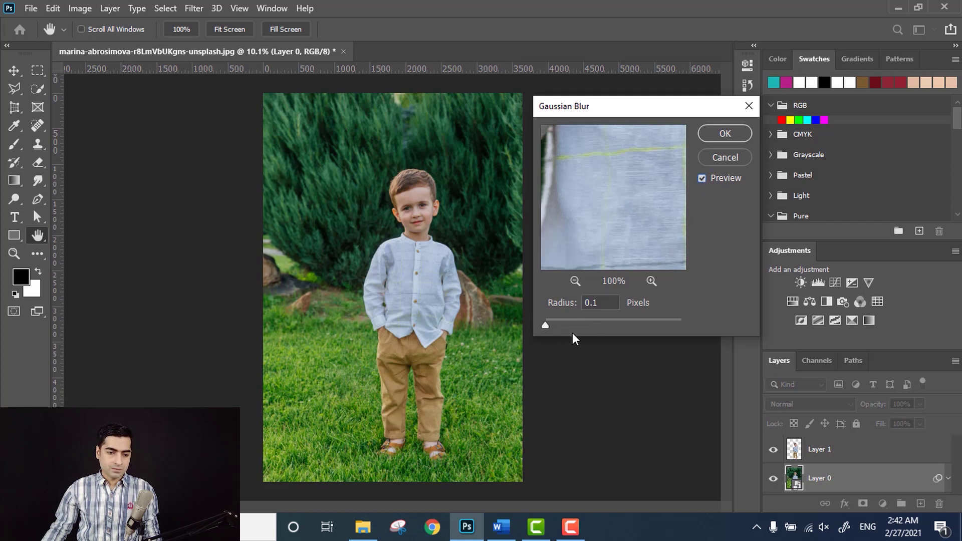
pyautogui.moveTo(545, 326); pyautogui.dragTo(600, 323)
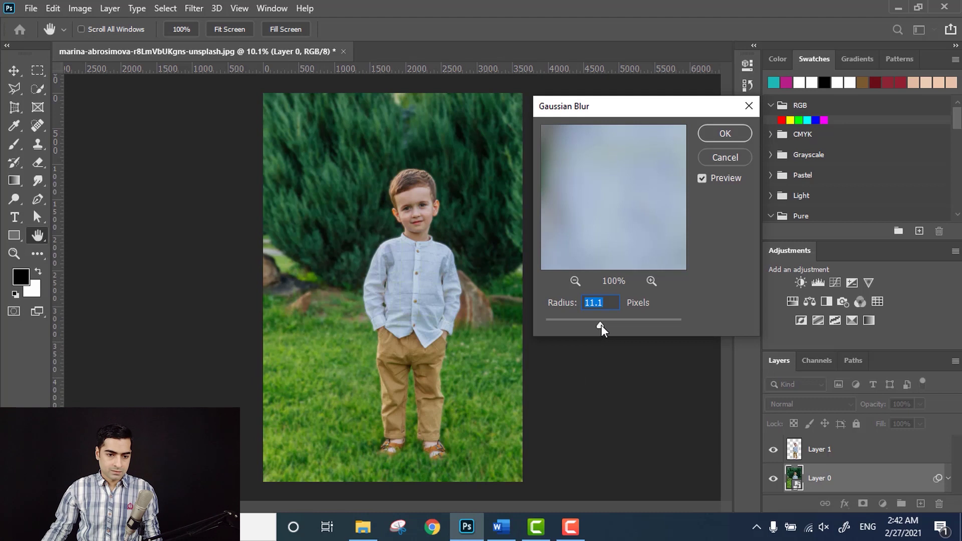
pyautogui.moveTo(602, 329); pyautogui.dragTo(702, 332)
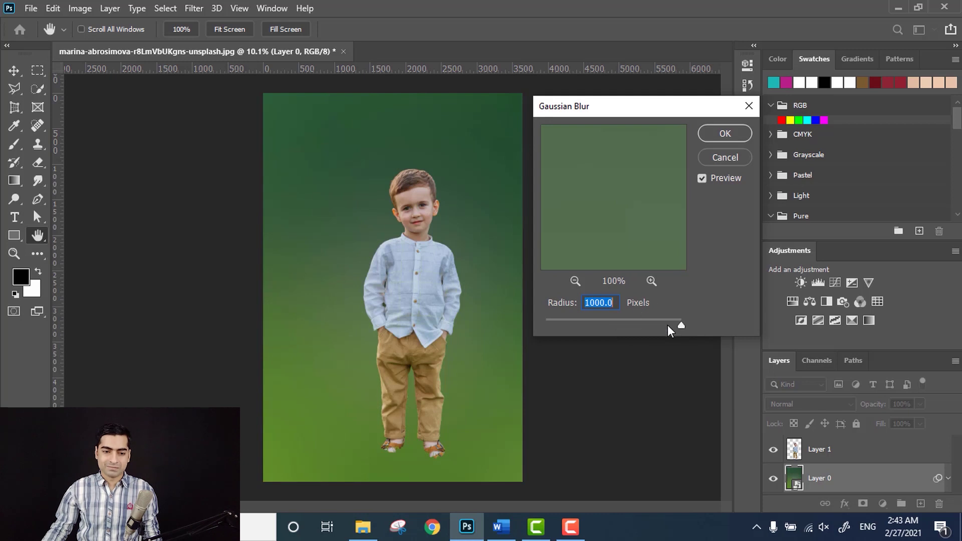
# Set the Gaussian Blur radius to 27.7 pixels and apply the filter to the background
pyautogui.moveTo(683, 325); pyautogui.dragTo(596, 324)
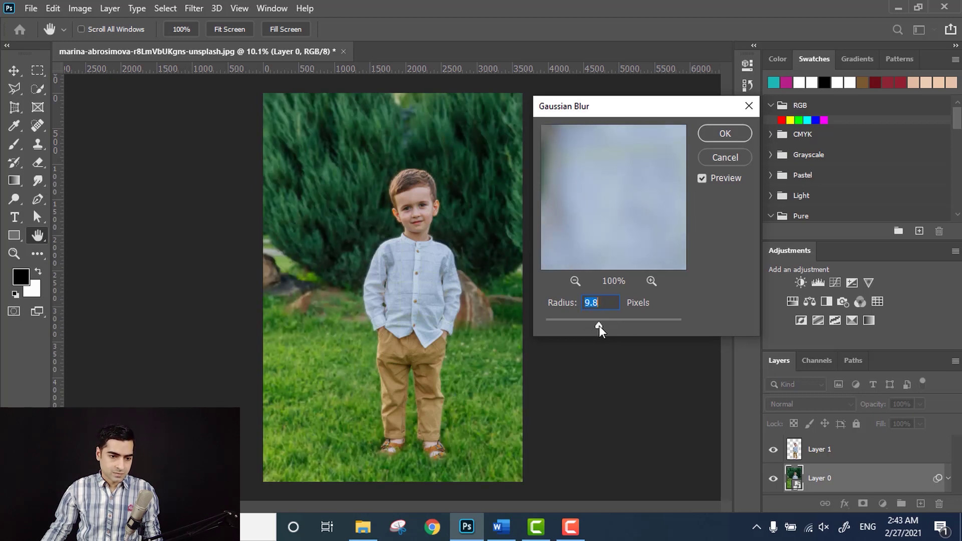
pyautogui.moveTo(604, 326); pyautogui.dragTo(604, 326)
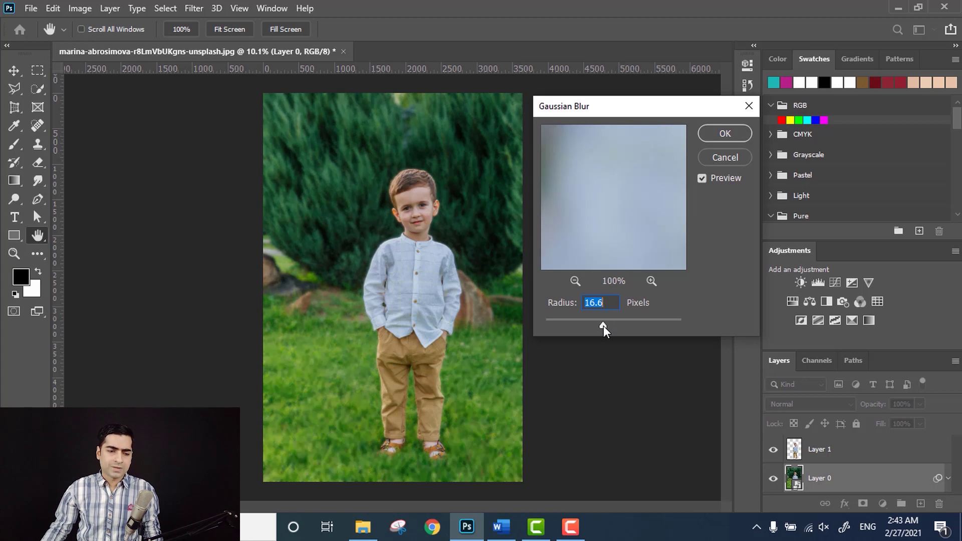
pyautogui.moveTo(606, 326); pyautogui.dragTo(607, 326)
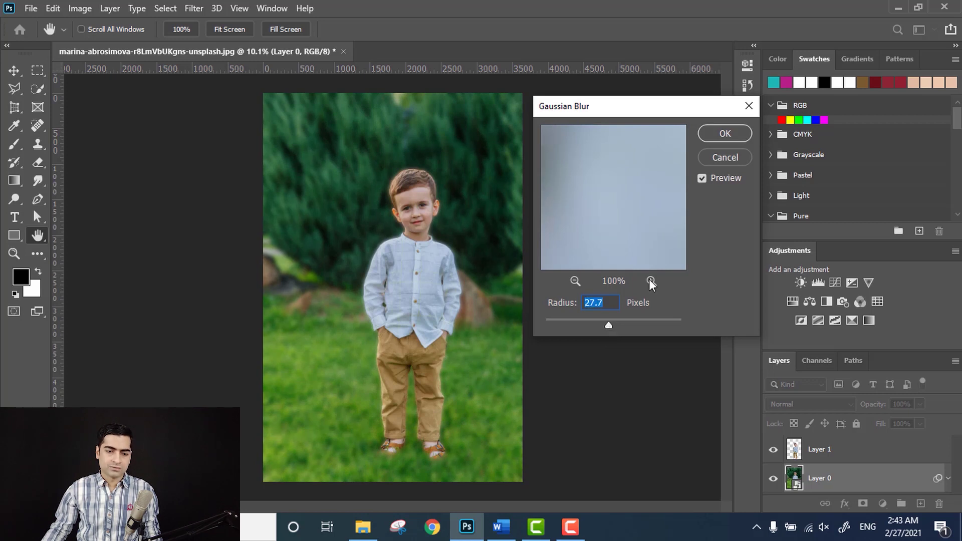
pyautogui.click(724, 134)
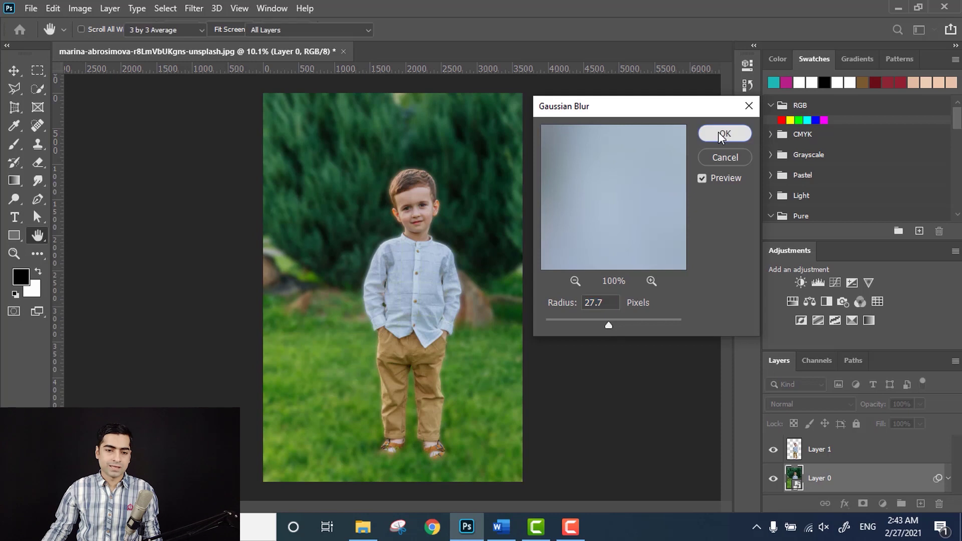
pyautogui.press('w')
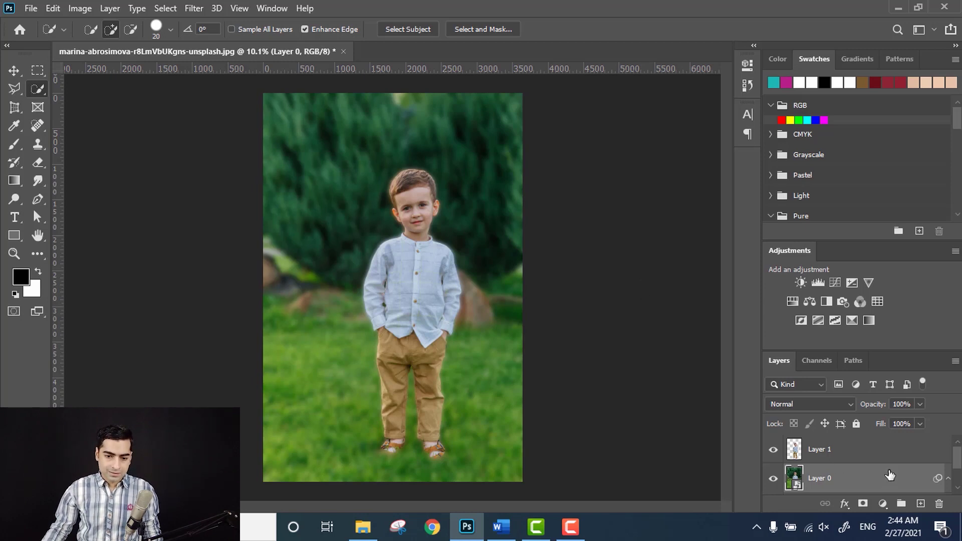
# Reopen the Gaussian Blur smart filter on Layer 0 and reduce its radius to 9.4 pixels
pyautogui.scroll(-1, 890, 473)
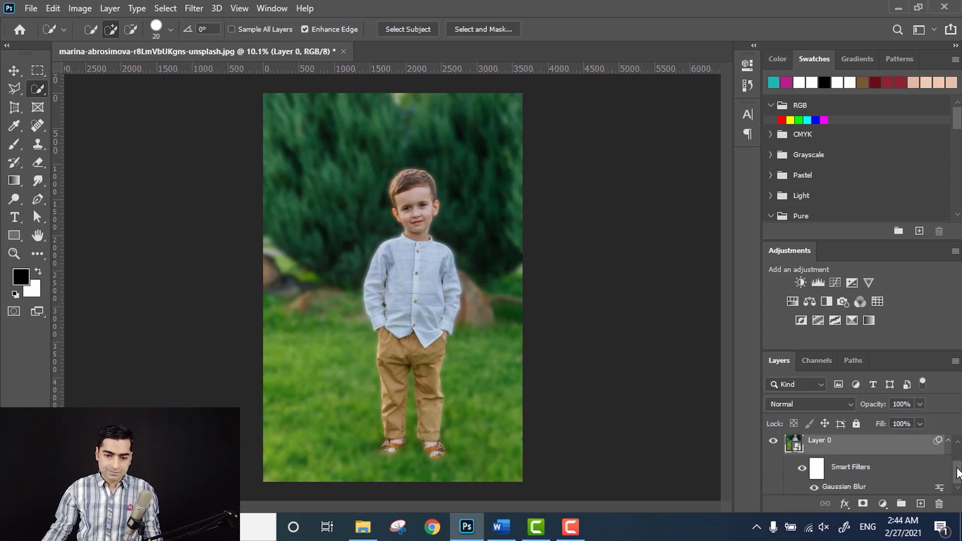
pyautogui.scroll(1, 958, 465)
pyautogui.scroll(-1, 958, 465)
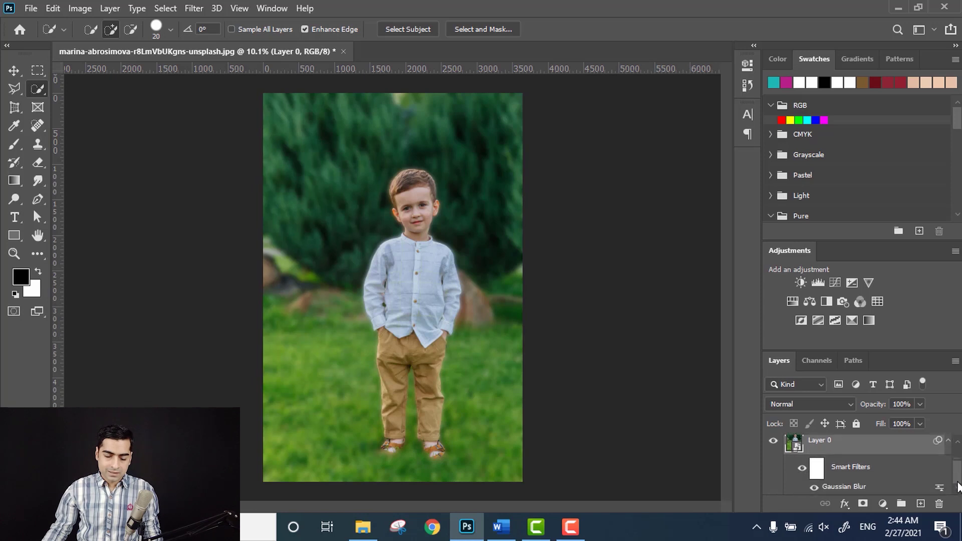
pyautogui.doubleClick(845, 487)
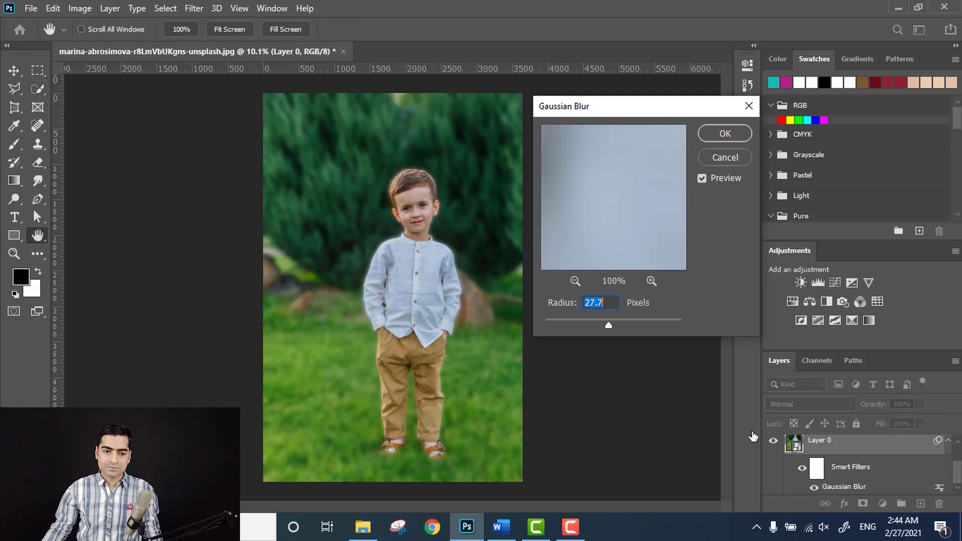
pyautogui.moveTo(616, 116); pyautogui.dragTo(611, 139)
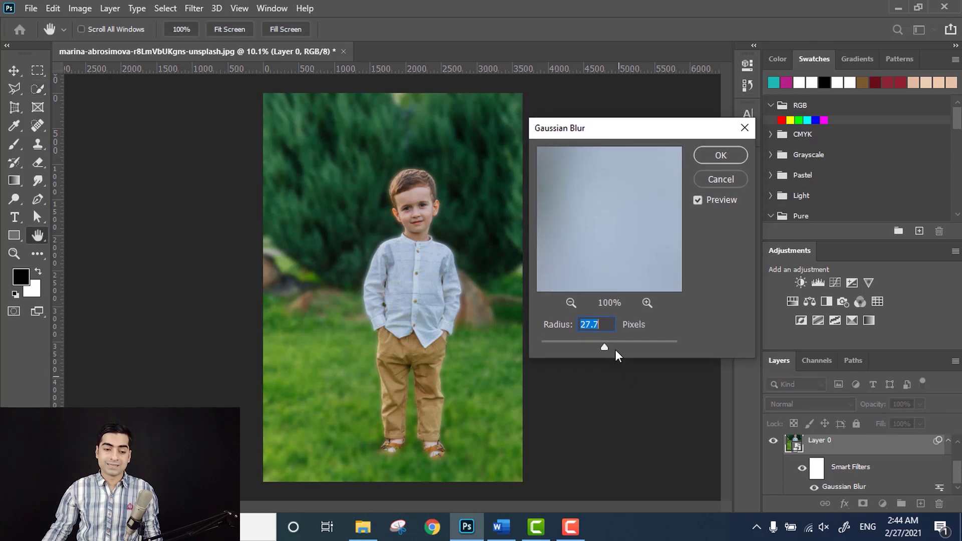
pyautogui.moveTo(590, 347); pyautogui.dragTo(584, 346)
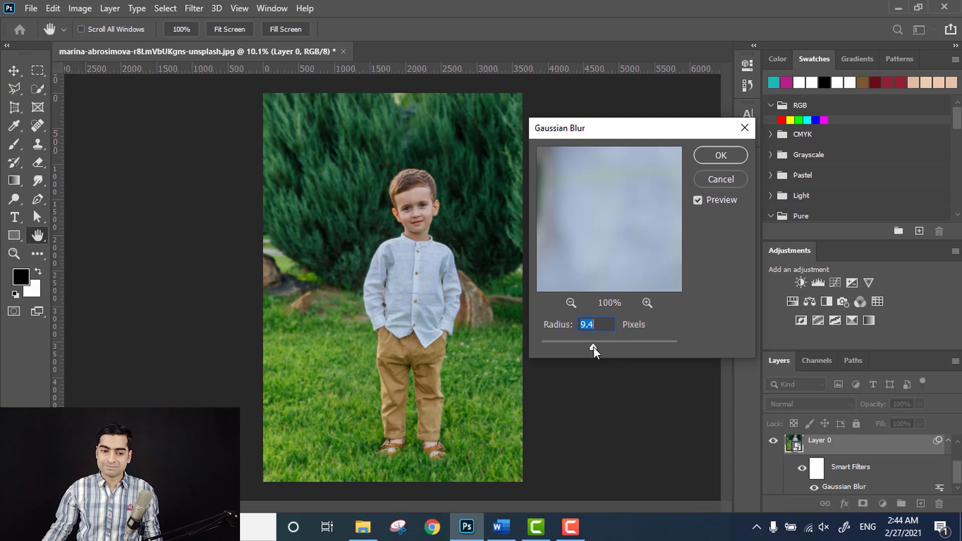
pyautogui.click(706, 155)
pyautogui.press('w')
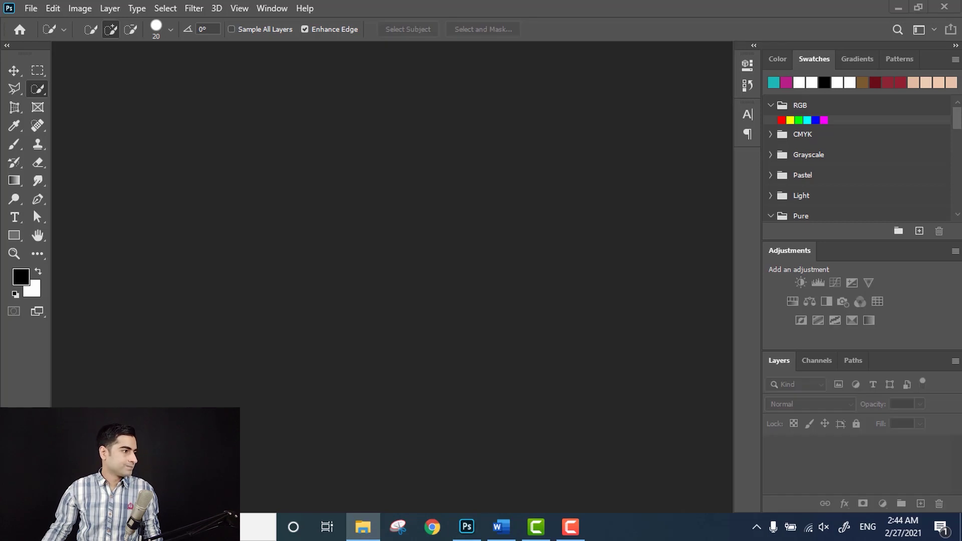
# Open the photo of the woman in the red floral dress from File Explorer as a new document
pyautogui.moveTo(537, 396); pyautogui.dragTo(500, 322)
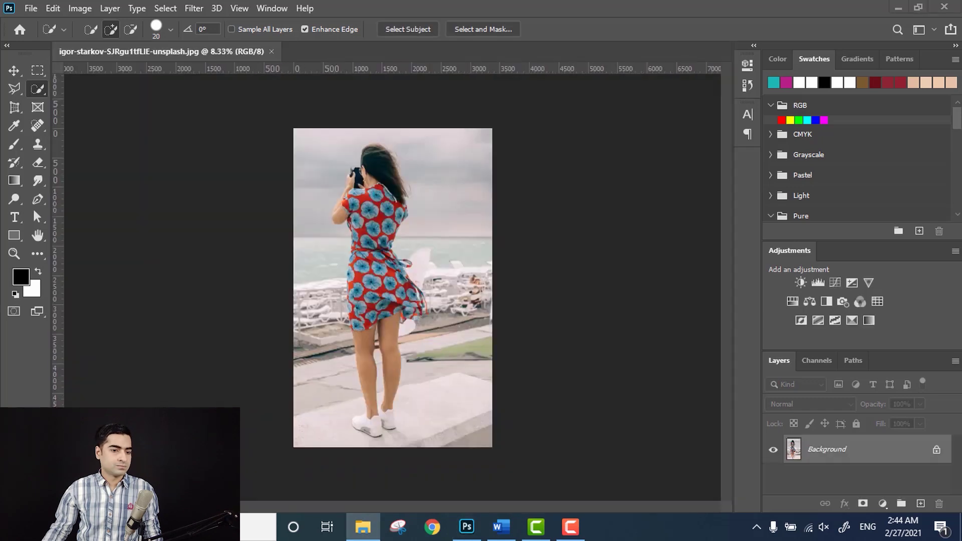
pyautogui.scroll(3, 364, 235)
pyautogui.scroll(-1, 363, 235)
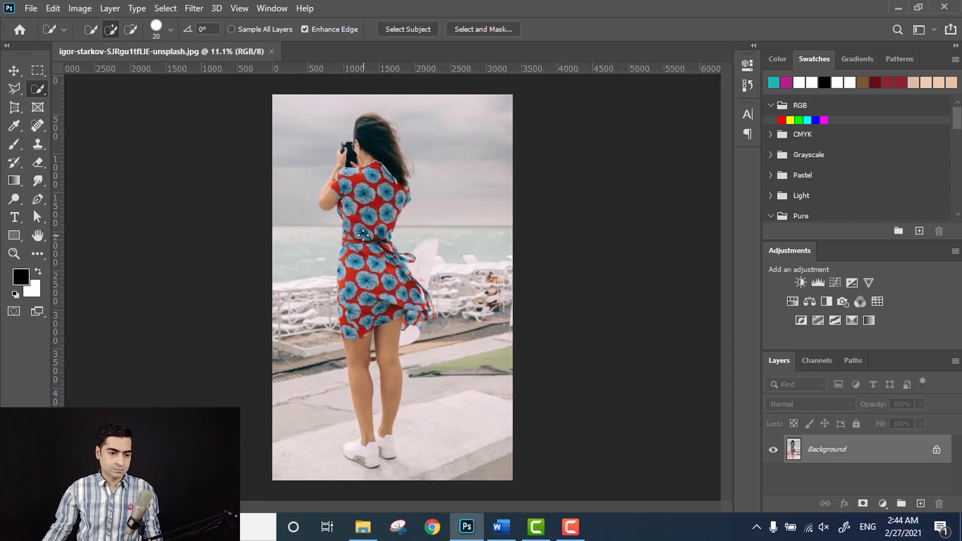
# Unlock the Background layer of the woman's photo and choose the Quick Selection tool
pyautogui.click(936, 450)
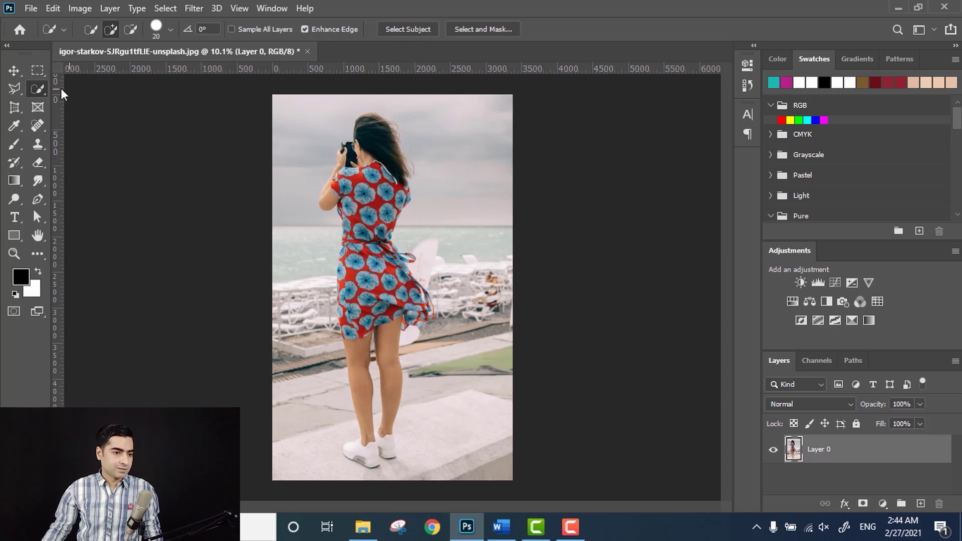
pyautogui.rightClick(38, 90)
pyautogui.click(73, 102)
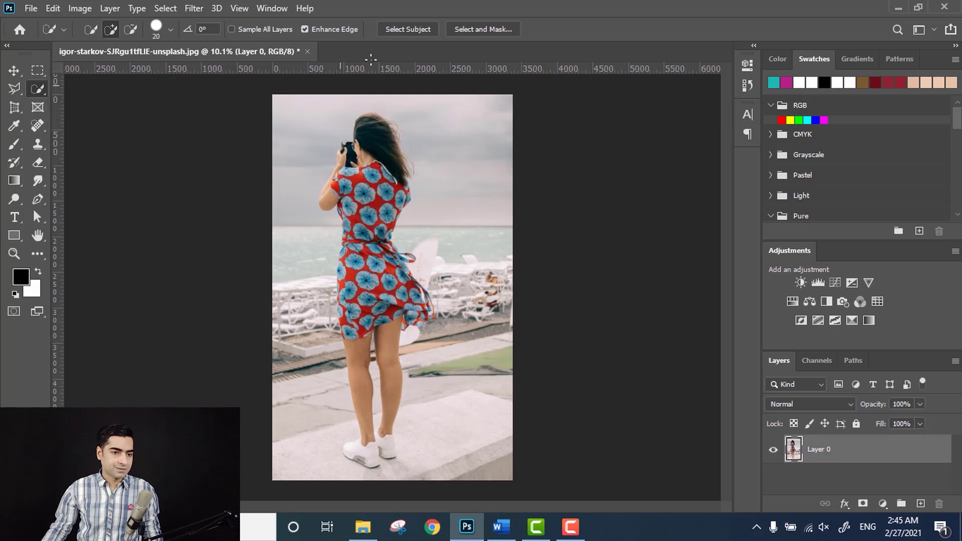
# Select the woman automatically with Select Subject and copy the selection onto its own new layer
pyautogui.click(410, 29)
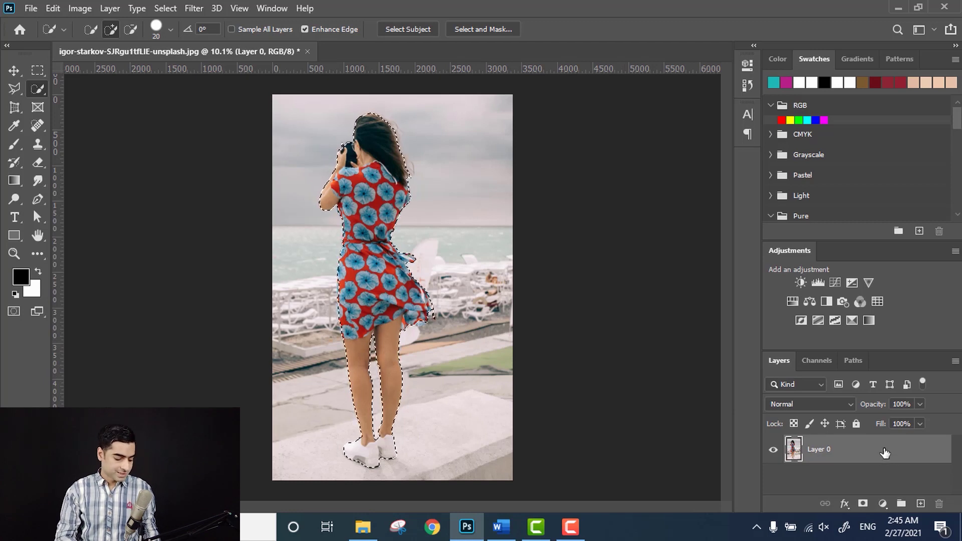
pyautogui.hotkey('ctrl', 'j')
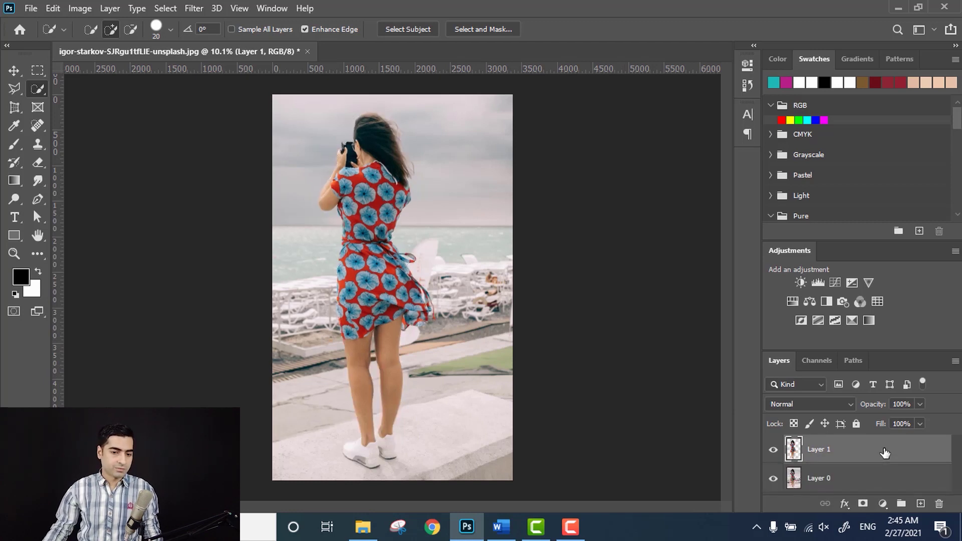
# Convert the original photo layer, Layer 0, into a smart object for smart filters
pyautogui.click(865, 480)
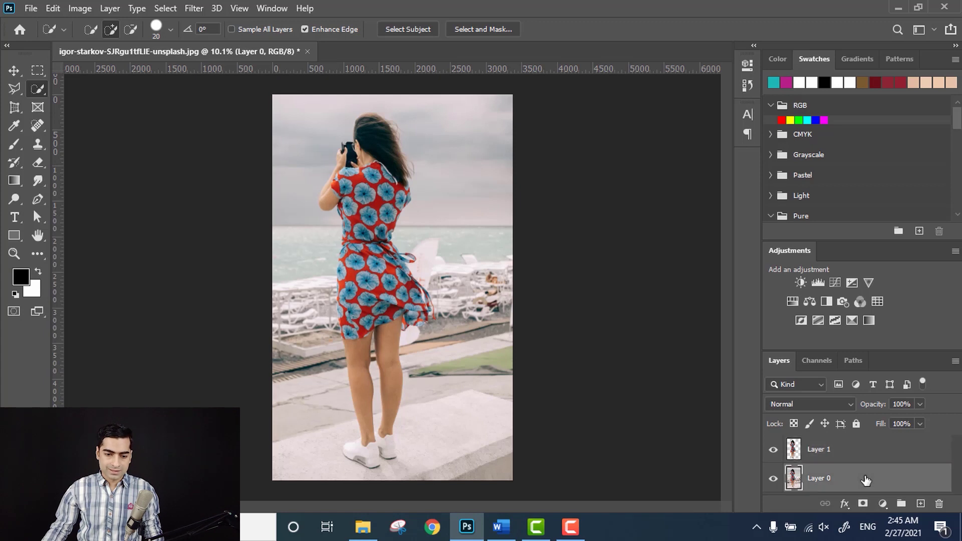
pyautogui.click(191, 10)
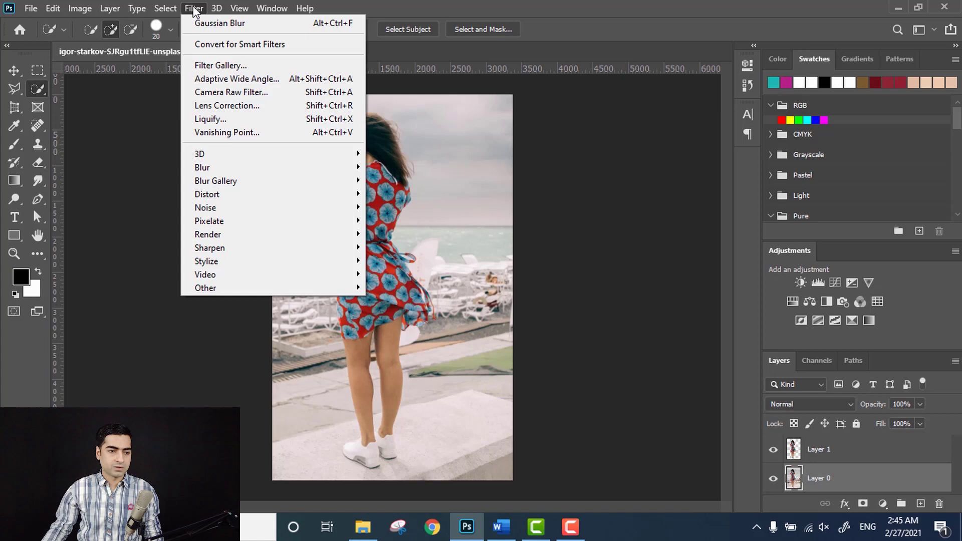
pyautogui.click(291, 44)
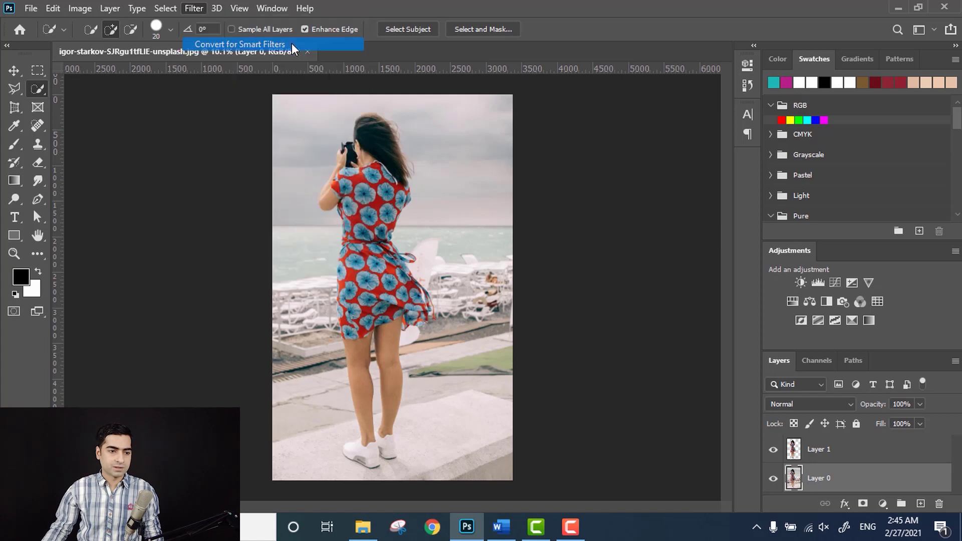
pyautogui.click(466, 206)
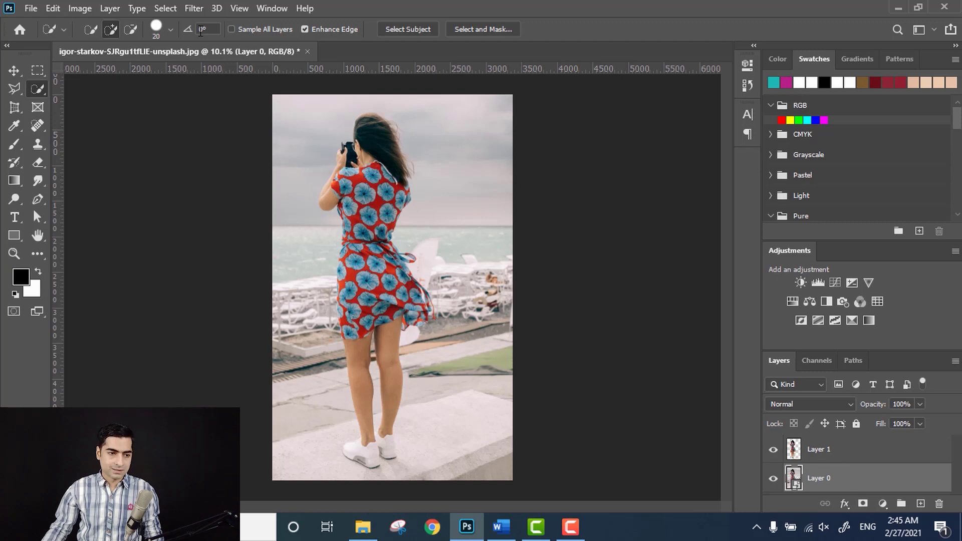
# Apply a Gaussian Blur smart filter with a radius of 30.4 pixels to Layer 0
pyautogui.click(198, 8)
pyautogui.moveTo(322, 167)
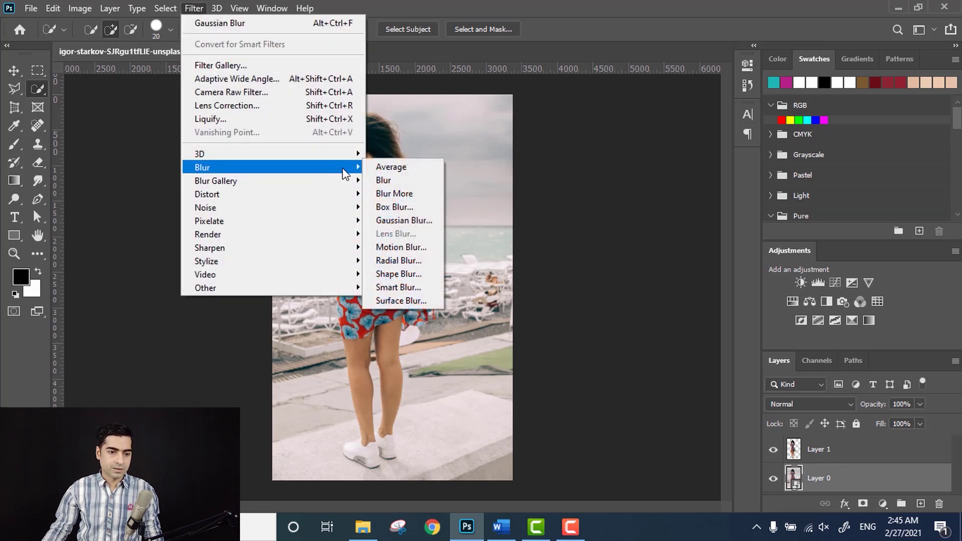
pyautogui.click(401, 220)
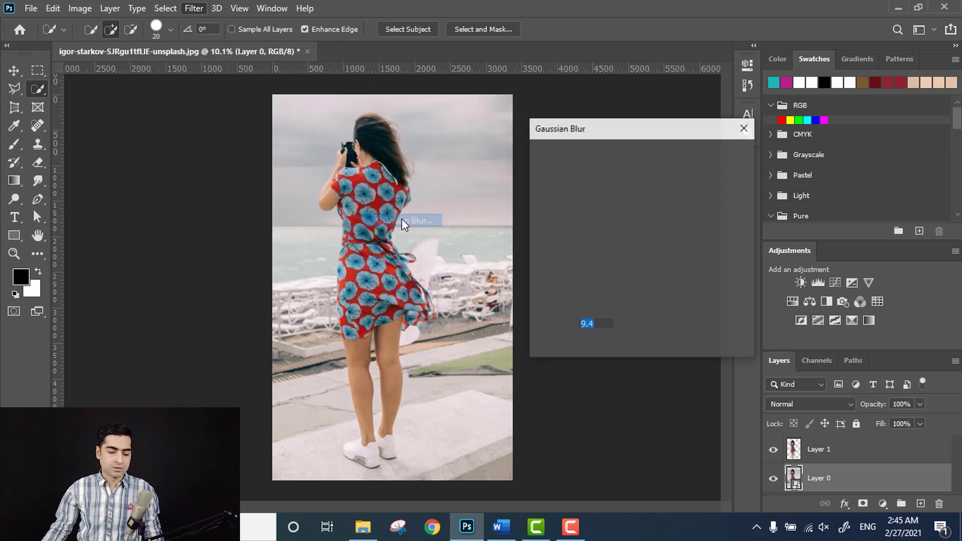
pyautogui.moveTo(593, 347)
pyautogui.mouseDown()
pyautogui.moveTo(576, 347)
pyautogui.moveTo(617, 348)
pyautogui.moveTo(606, 348)
pyautogui.mouseUp()
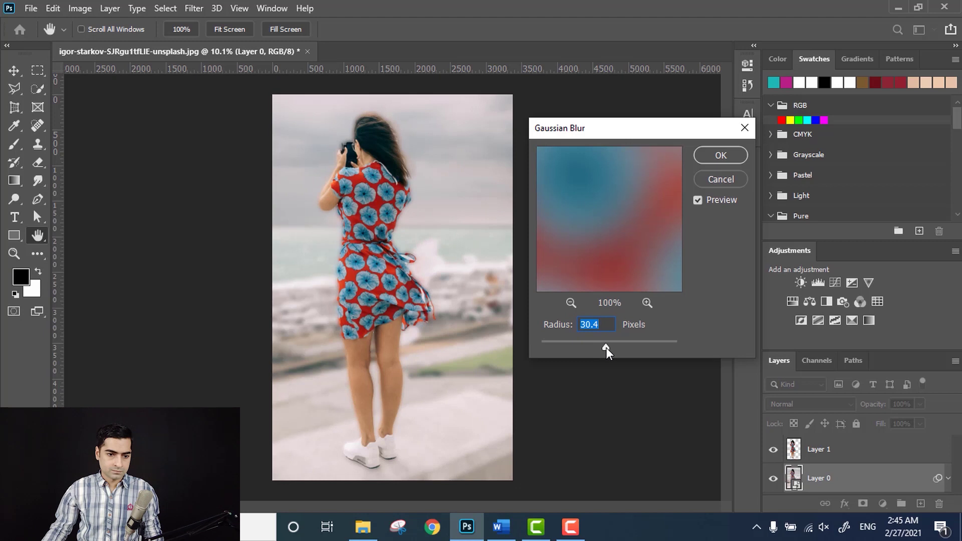
pyautogui.click(722, 157)
pyautogui.press('w')
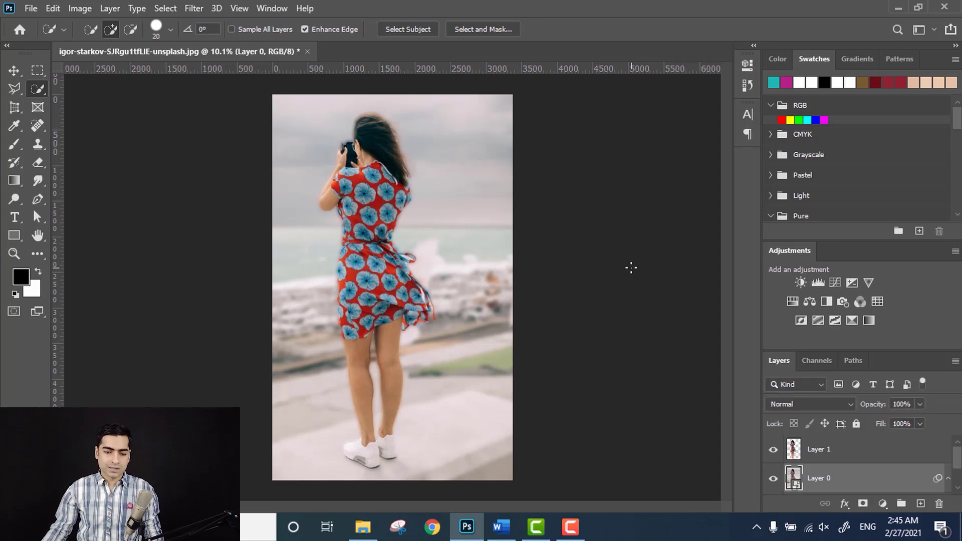
# Reopen the Gaussian Blur smart filter on Layer 0 and reduce its radius to 12.5 pixels
pyautogui.scroll(-2, 850, 475)
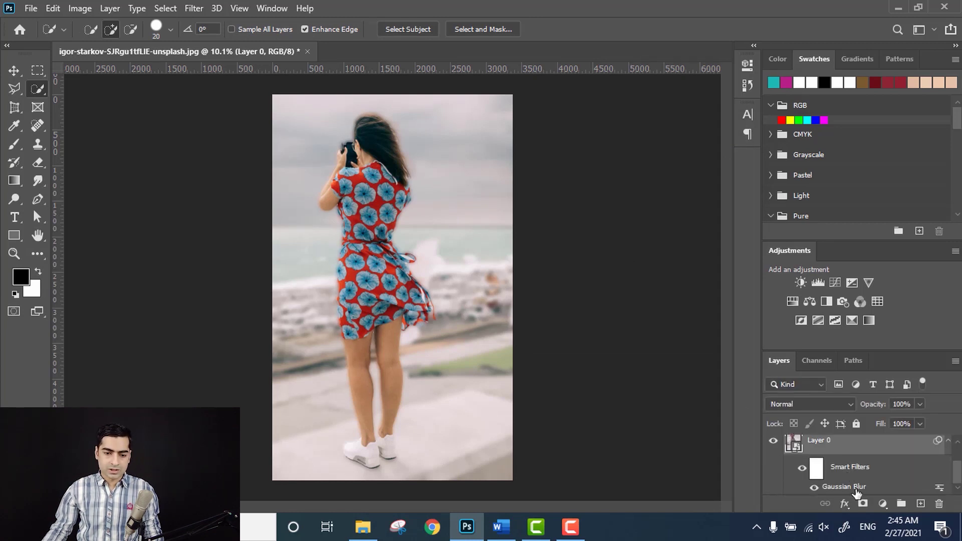
pyautogui.doubleClick(849, 487)
pyautogui.moveTo(604, 348); pyautogui.dragTo(596, 347)
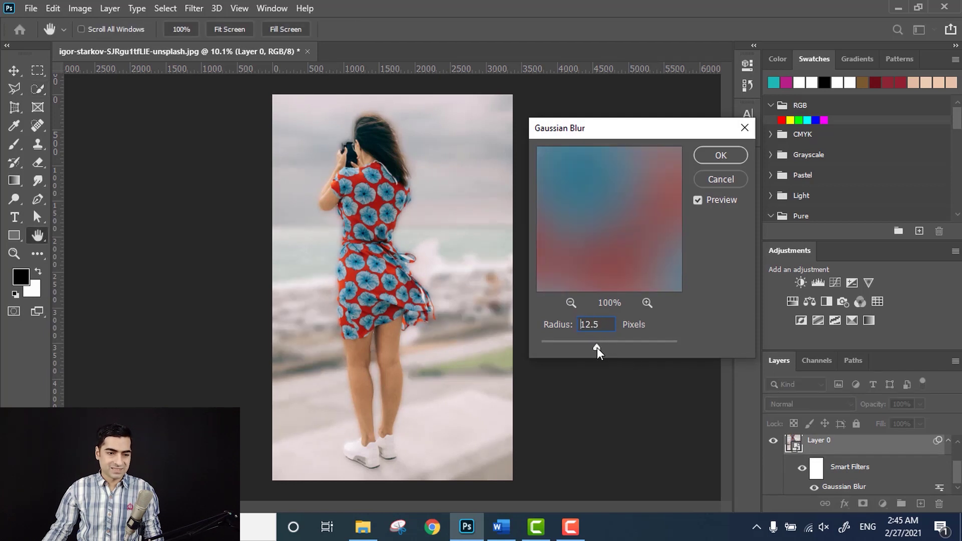
pyautogui.click(704, 157)
pyautogui.press('w')
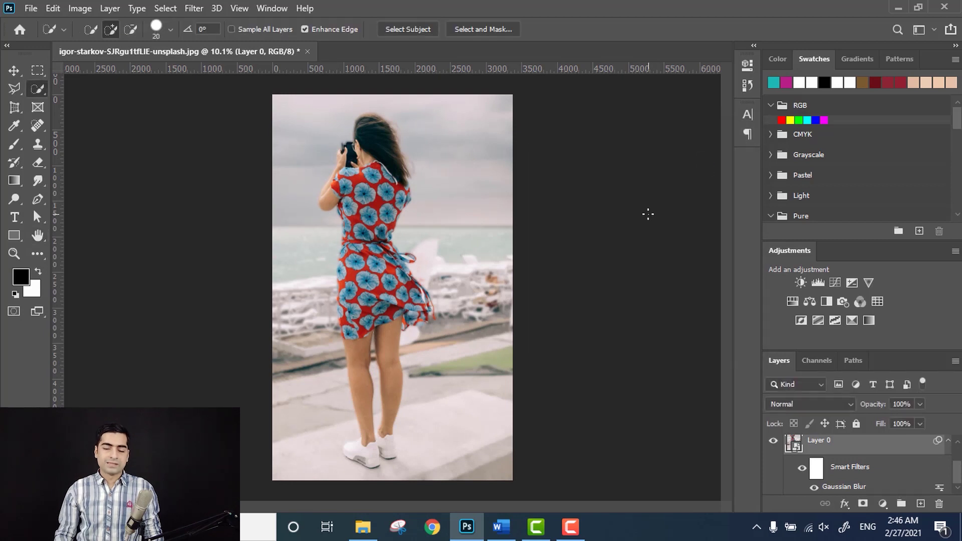